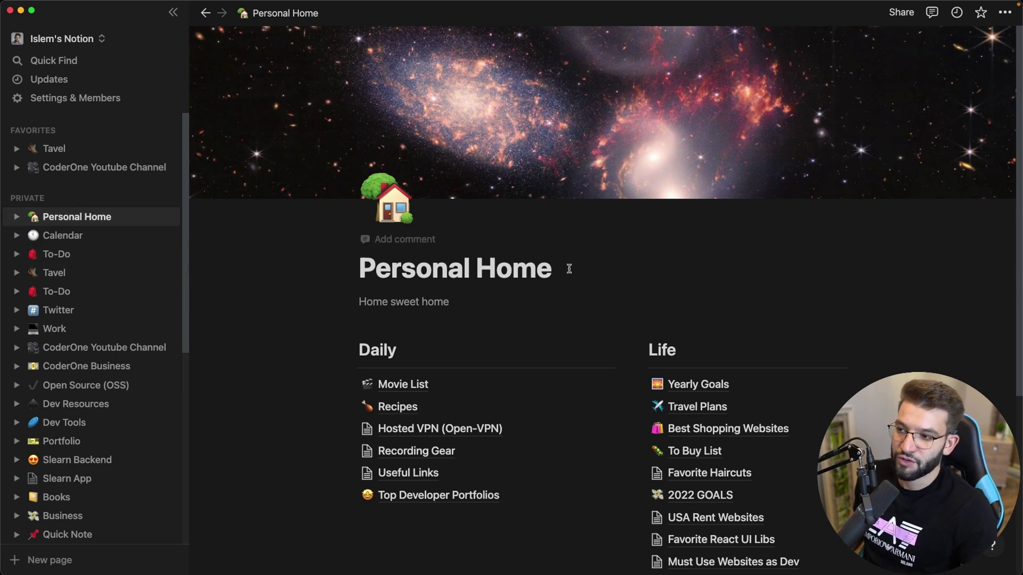
# Step: Scroll down the Personal Home page to reveal the Daily and Life link lists
pyautogui.scroll(-5, 587, 413)
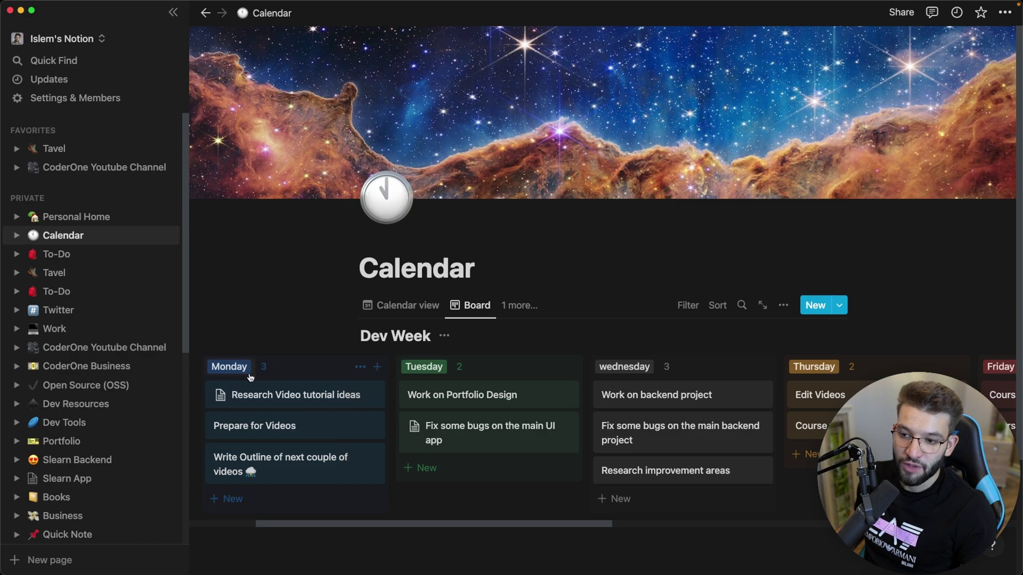
pyautogui.click(259, 396)
pyautogui.click(456, 245)
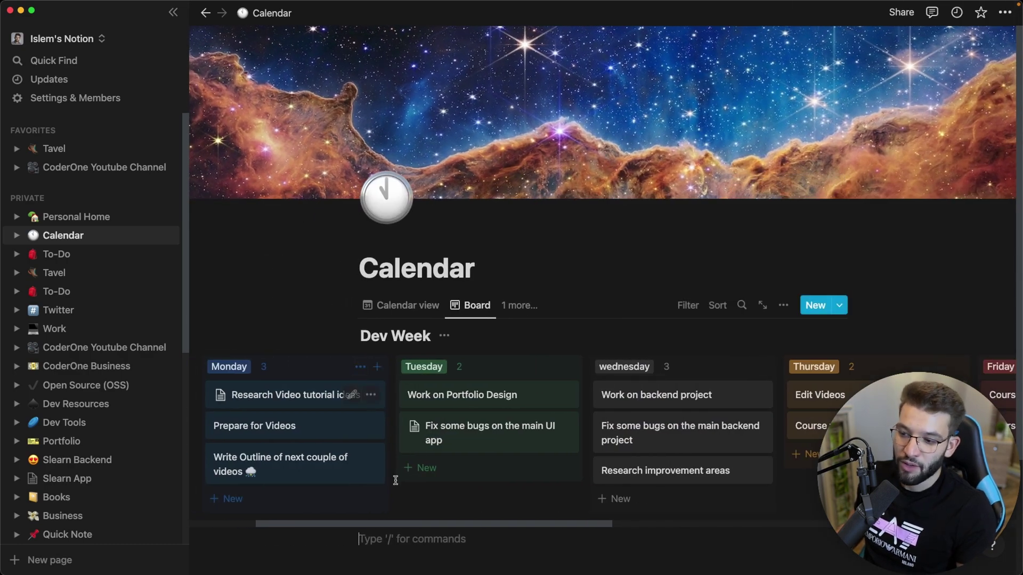
pyautogui.moveTo(433, 525)
pyautogui.mouseDown()
pyautogui.moveTo(445, 526)
pyautogui.moveTo(433, 524)
pyautogui.mouseUp()
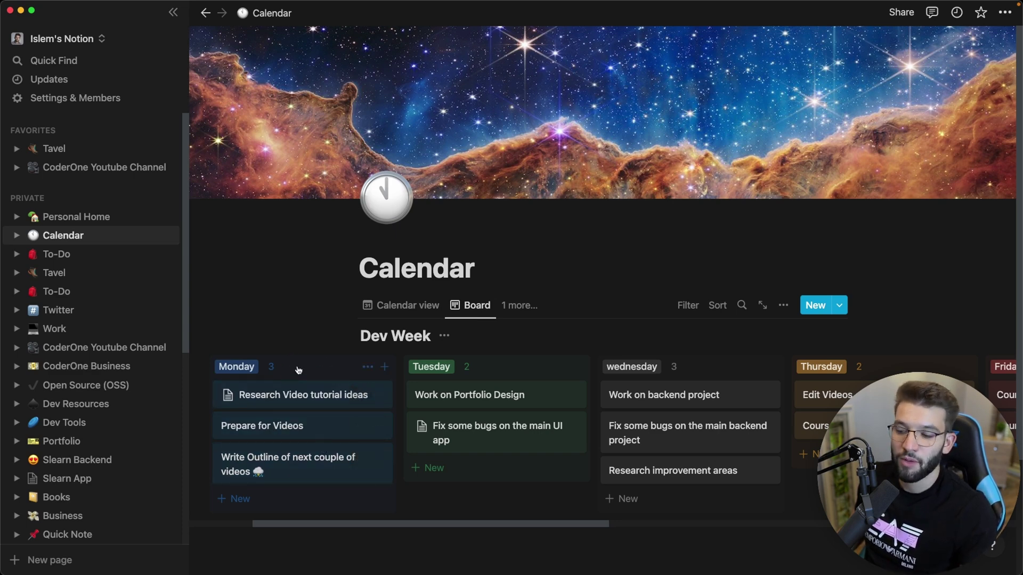
pyautogui.moveTo(426, 522); pyautogui.dragTo(464, 523)
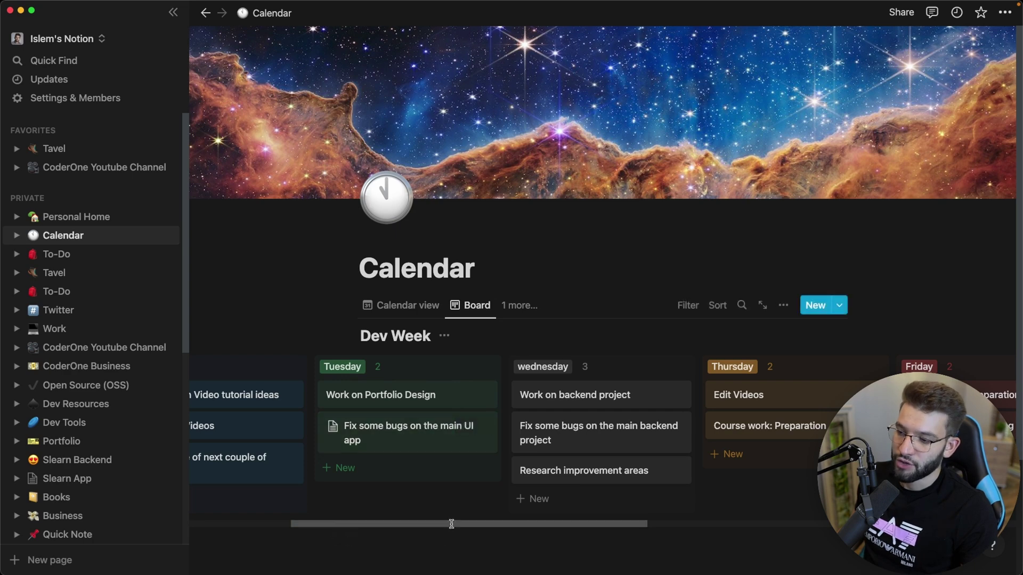
pyautogui.moveTo(451, 524); pyautogui.dragTo(504, 524)
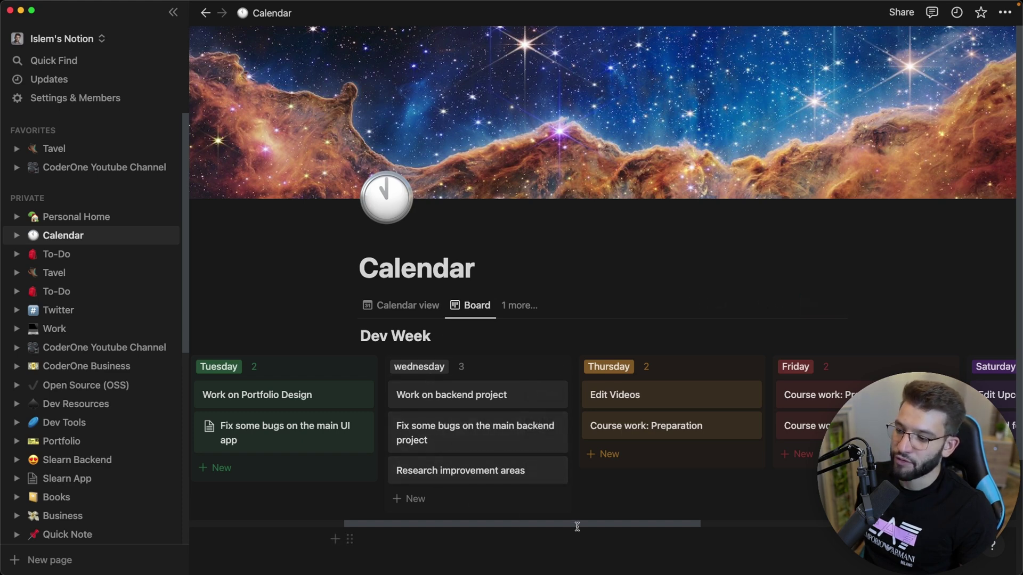
pyautogui.moveTo(577, 526); pyautogui.dragTo(614, 526)
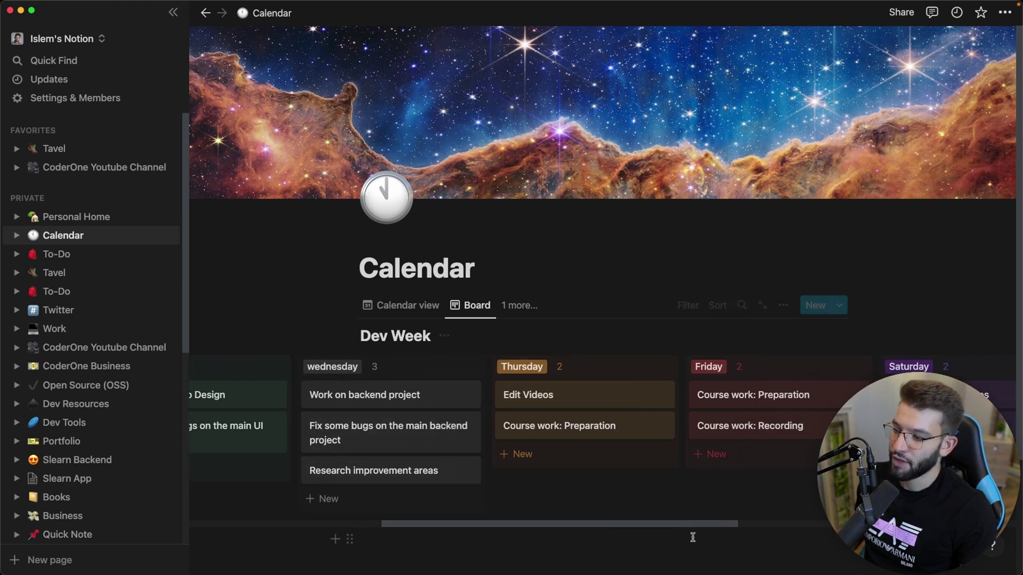
pyautogui.hscroll(10, 678, 373)
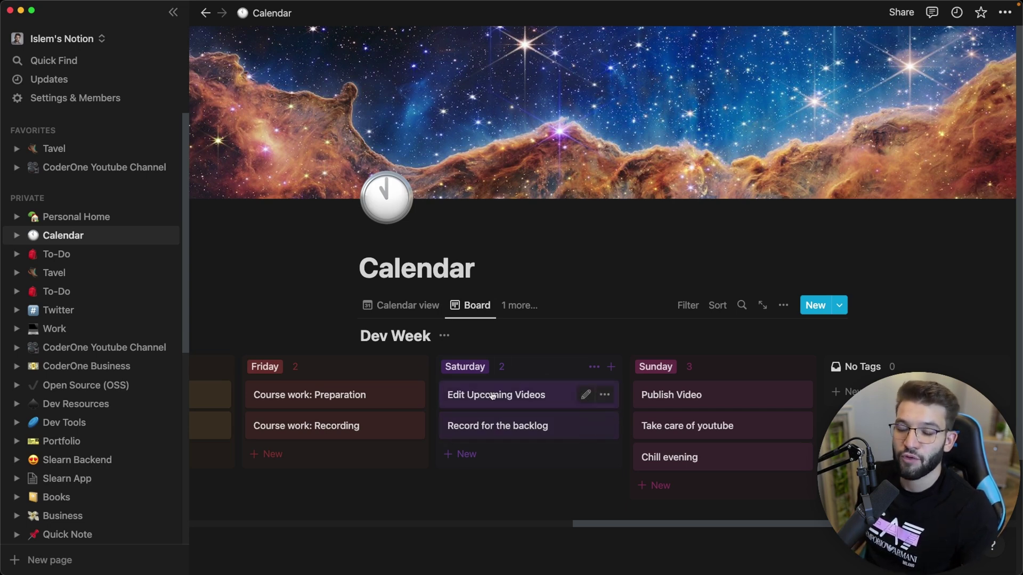
pyautogui.hscroll(-10, 384, 485)
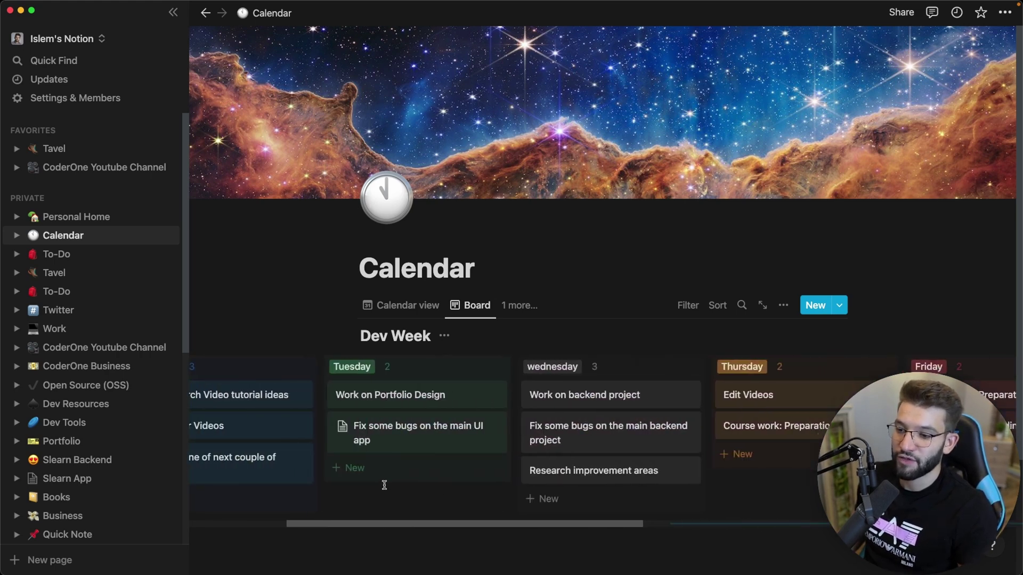
pyautogui.hscroll(-5, 290, 507)
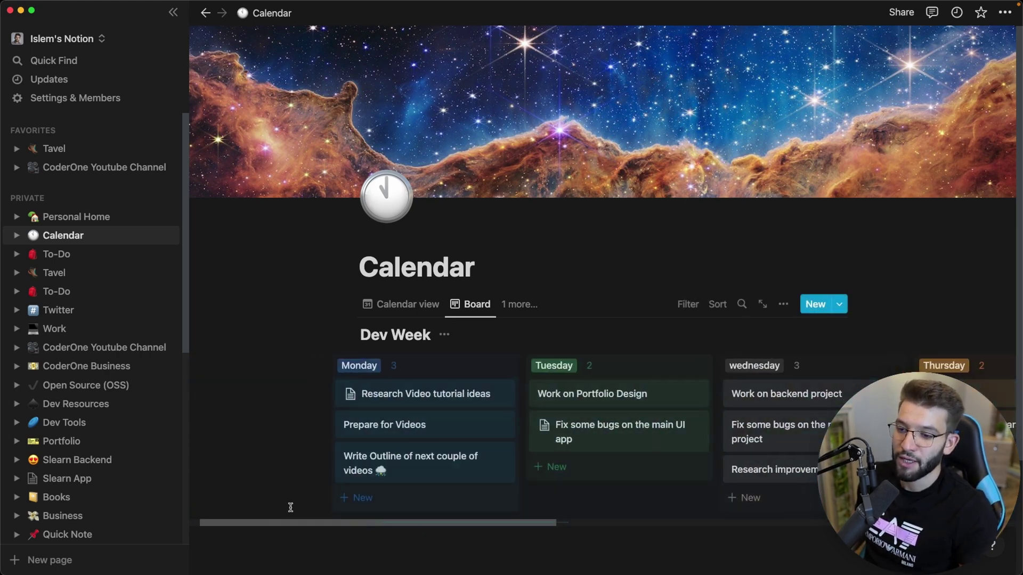
# Step: Open the Research Video tutorial ideas task and tick its Remix and Next.js Preparation items
pyautogui.click(368, 394)
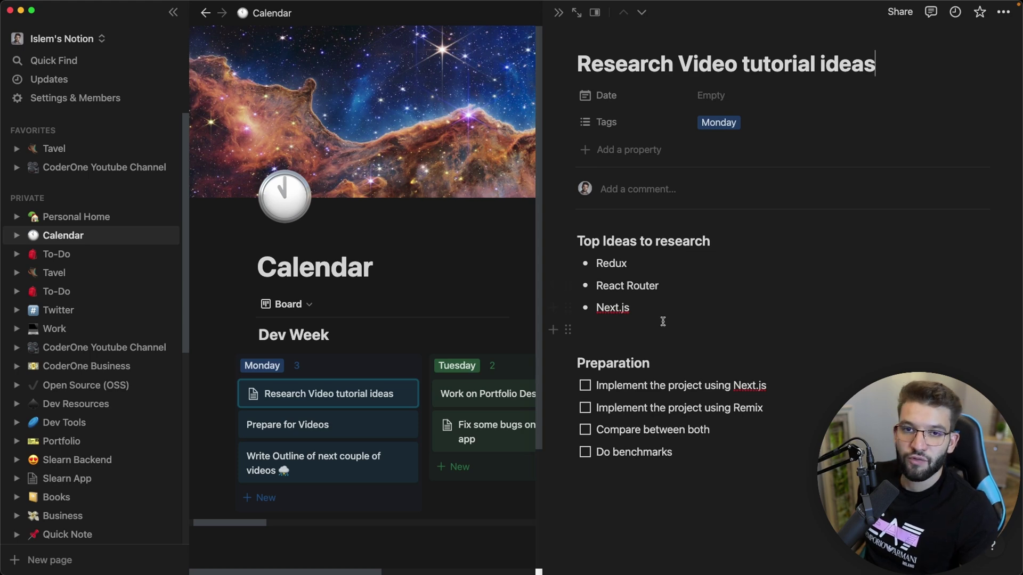
pyautogui.moveTo(641, 311); pyautogui.dragTo(594, 263)
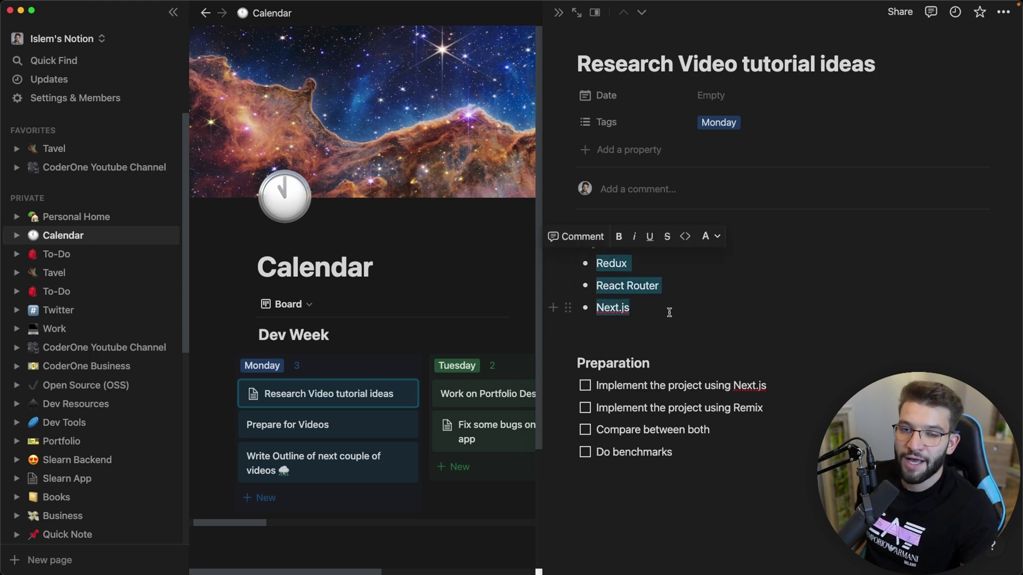
pyautogui.click(668, 306)
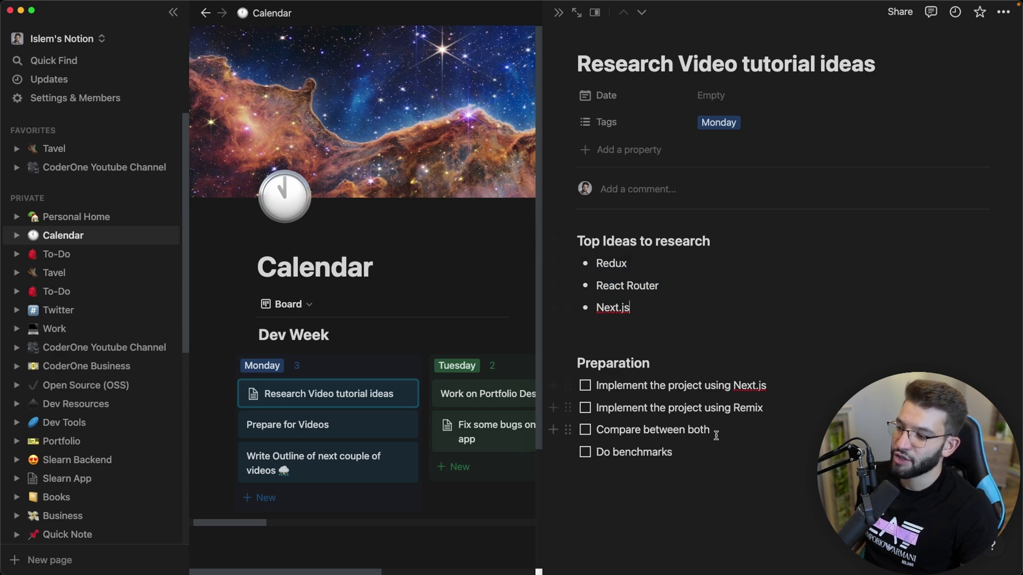
pyautogui.click(703, 472)
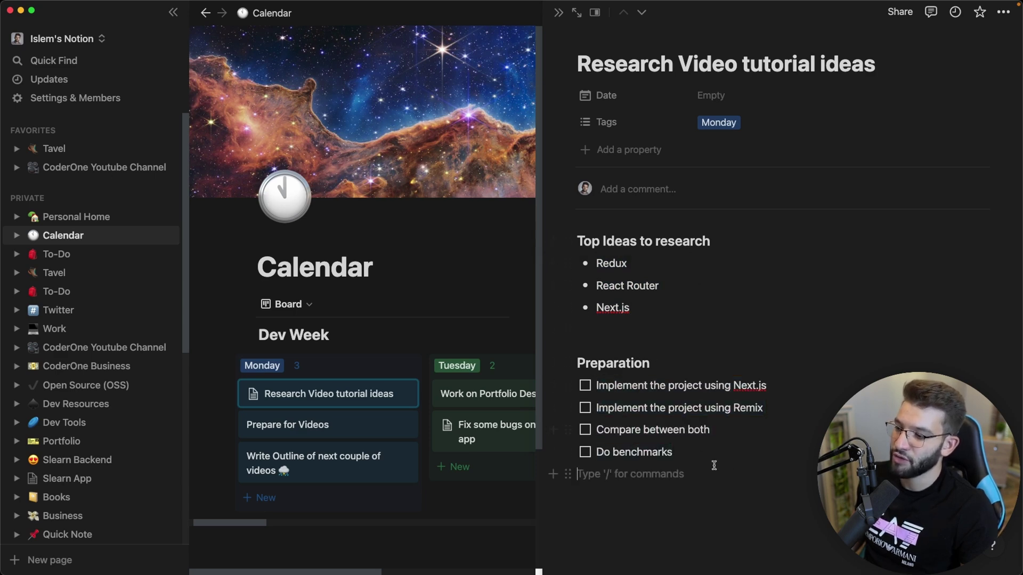
pyautogui.click(585, 408)
pyautogui.click(585, 385)
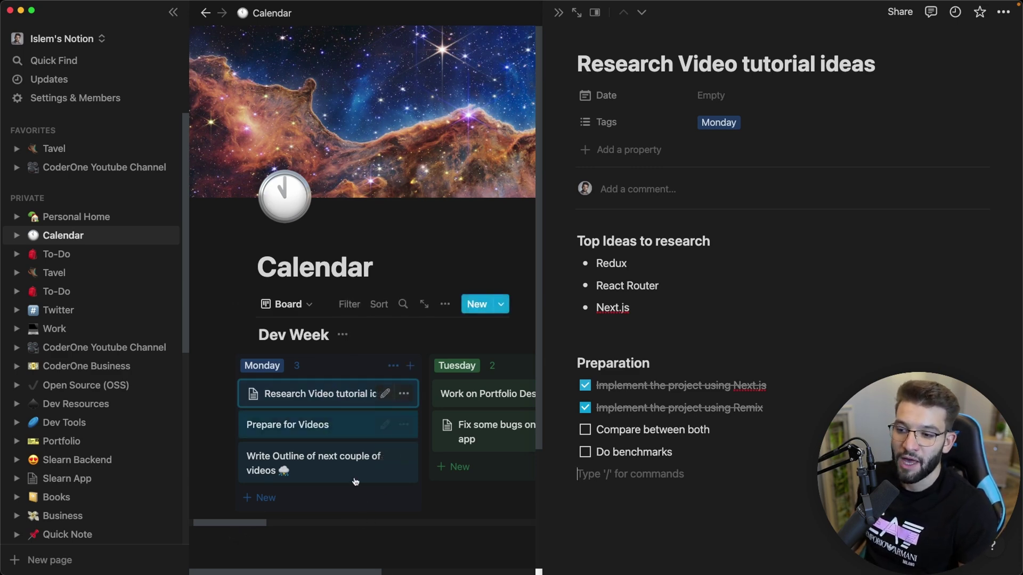
pyautogui.press('Escape')
# Step: Close the task preview and drag the Research Video tutorial ideas card to Wednesday, then Tuesday
pyautogui.click(557, 12)
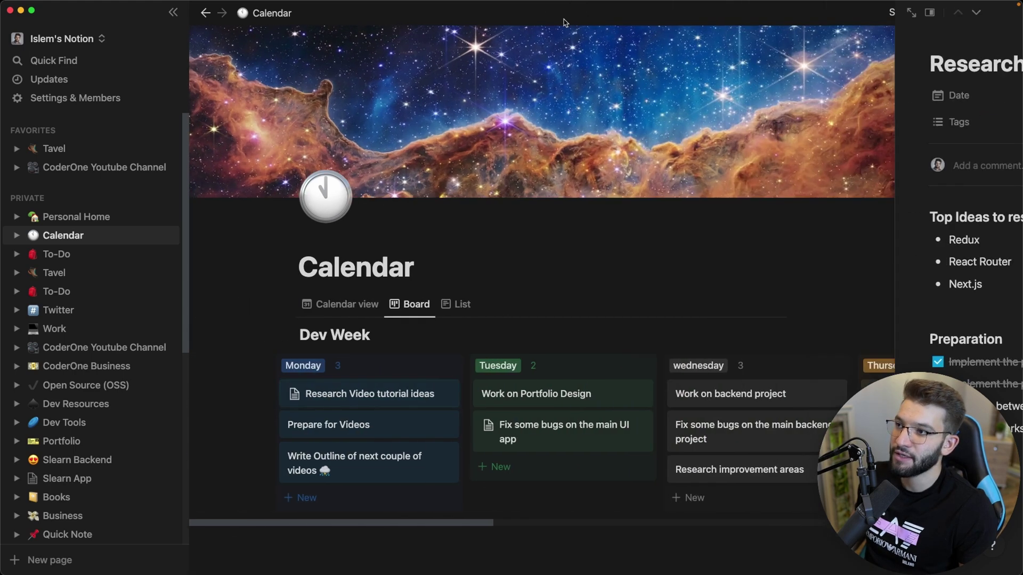
pyautogui.moveTo(427, 393); pyautogui.dragTo(763, 387)
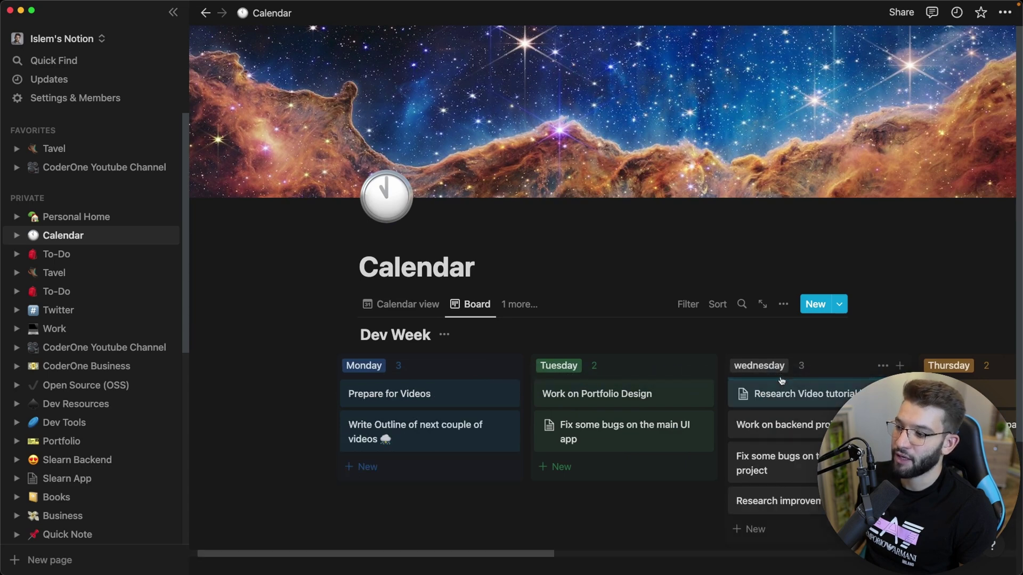
pyautogui.hscroll(5, 517, 551)
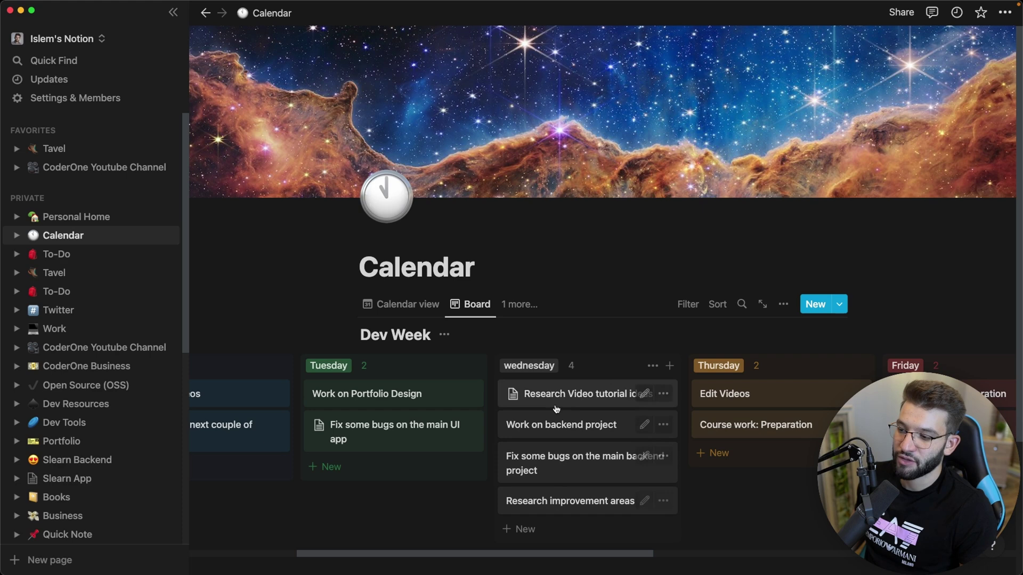
pyautogui.moveTo(557, 397); pyautogui.dragTo(319, 370)
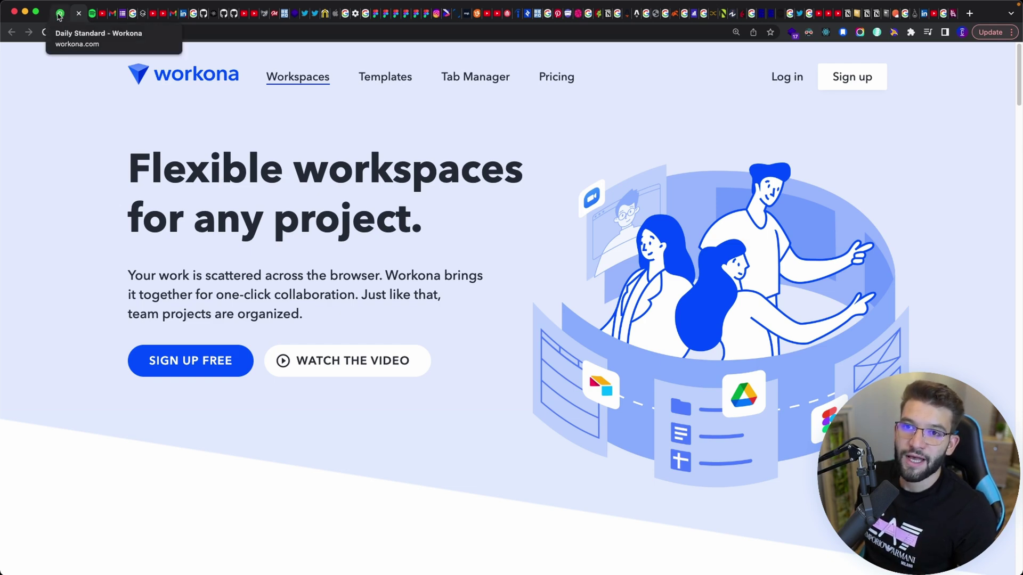
# Step: Open the Daily Standard workspace in Workona
pyautogui.click(60, 13)
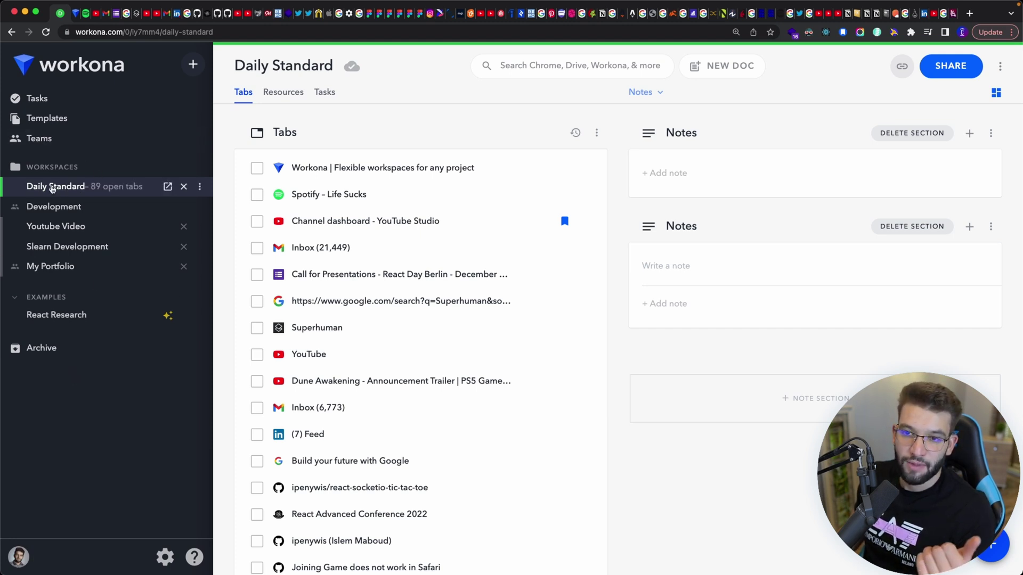
# Step: Show the list of 89 tabs open in the Daily Standard workspace
pyautogui.click(101, 191)
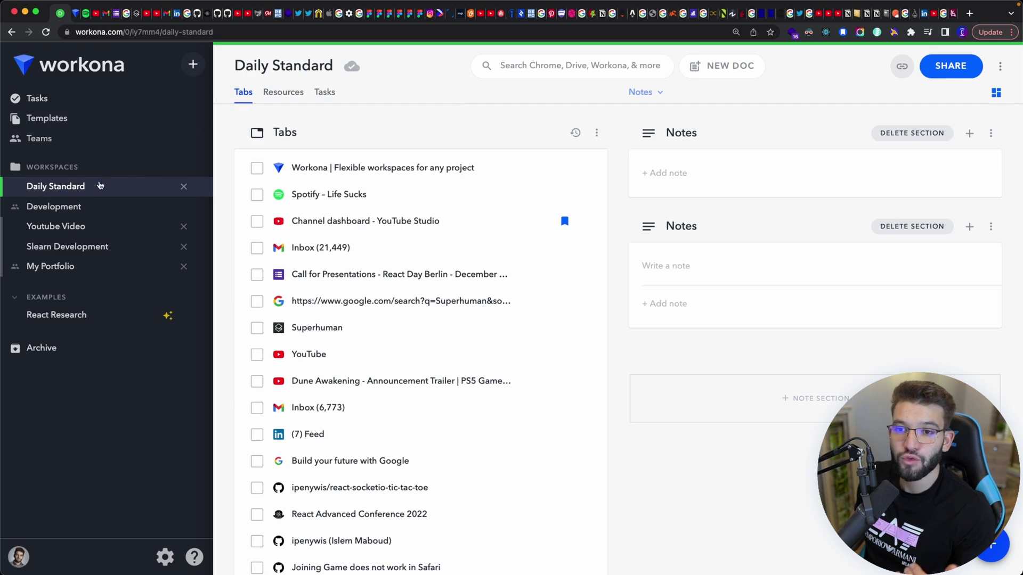
pyautogui.moveTo(97, 192)
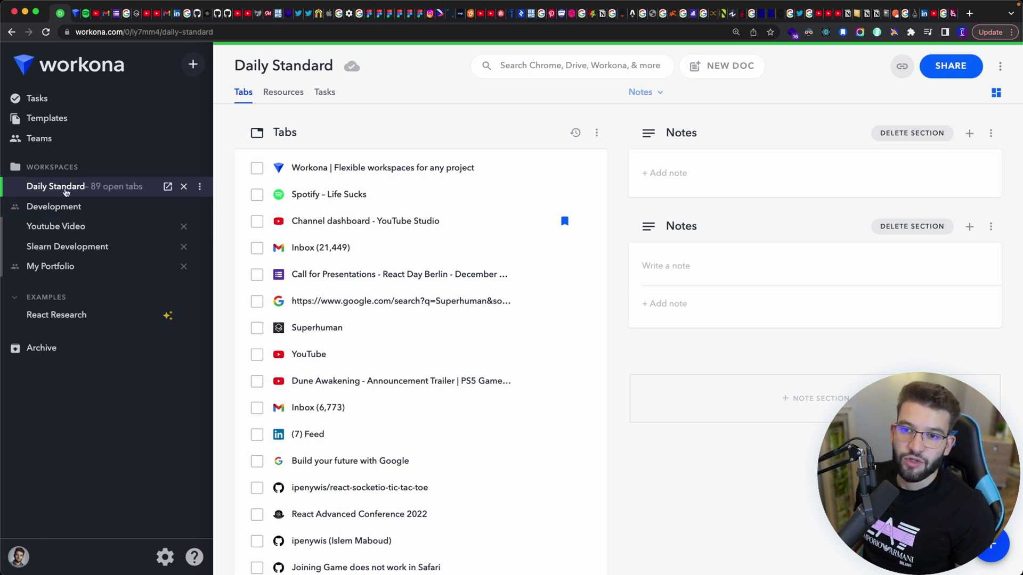
# Step: Switch to Youtube Video, then Slearn Development, then back to the Youtube Video workspace
pyautogui.click(59, 227)
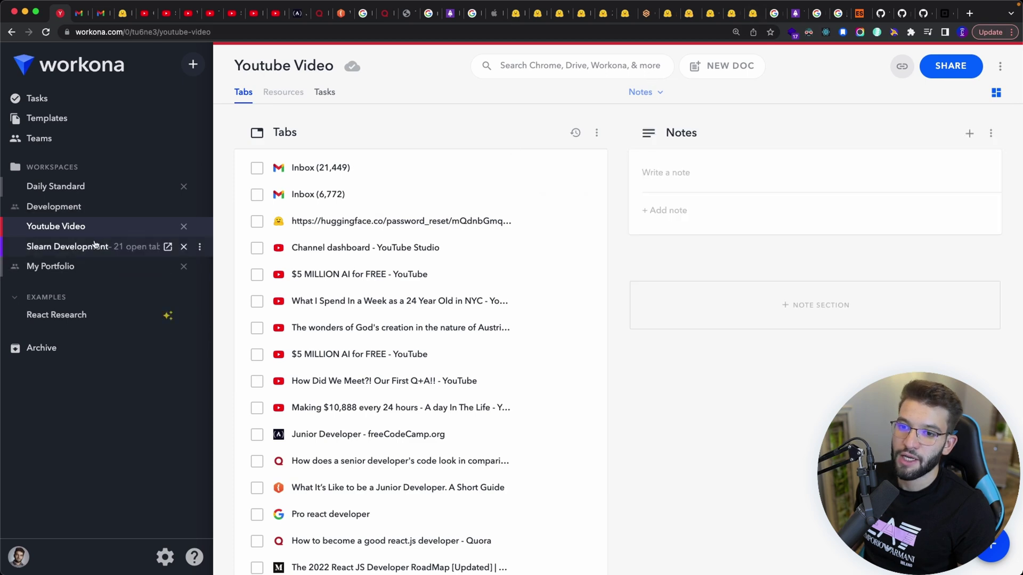
pyautogui.click(70, 247)
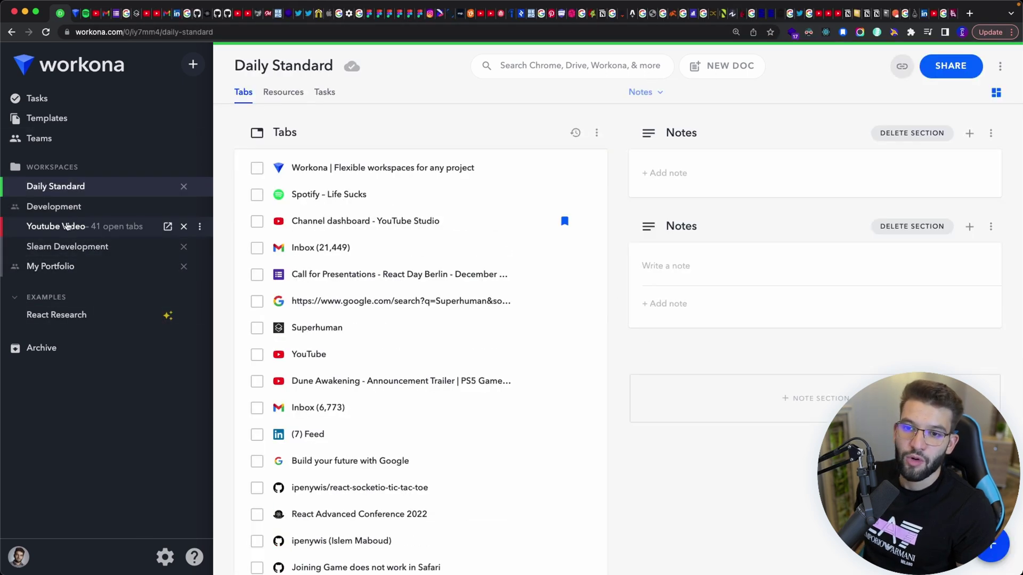
pyautogui.click(69, 226)
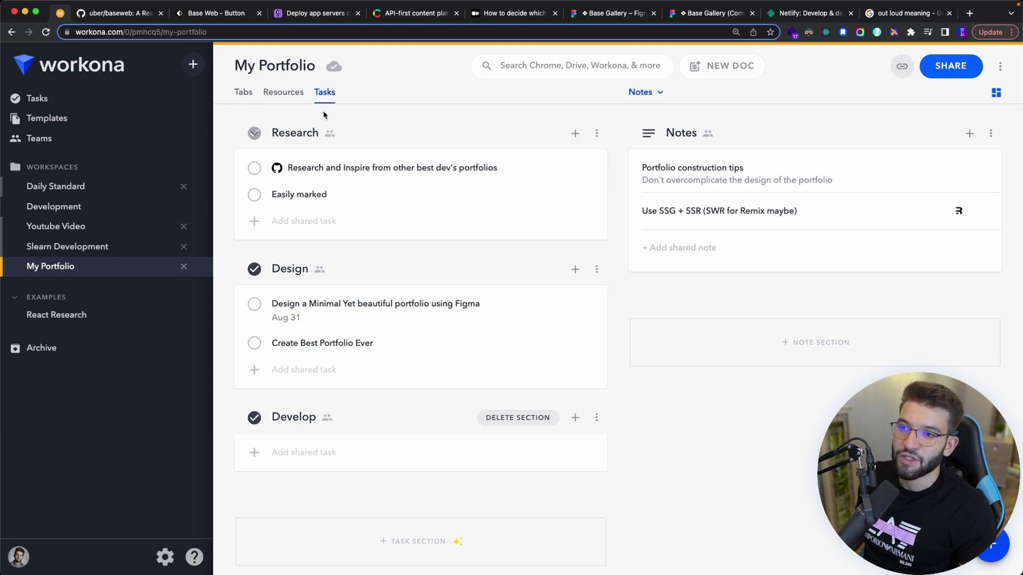
pyautogui.moveTo(278, 169)
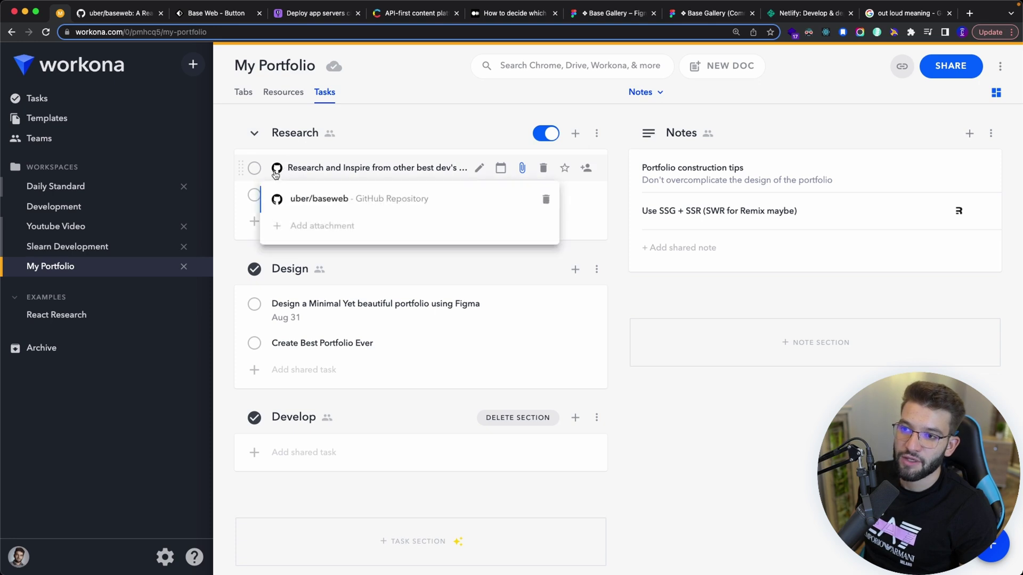
pyautogui.click(298, 199)
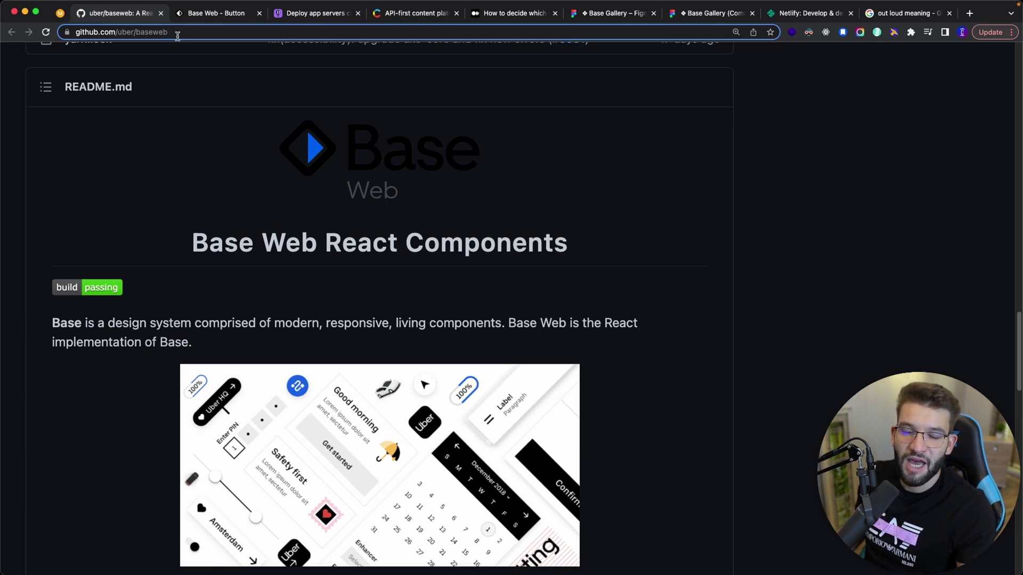
pyautogui.click(63, 14)
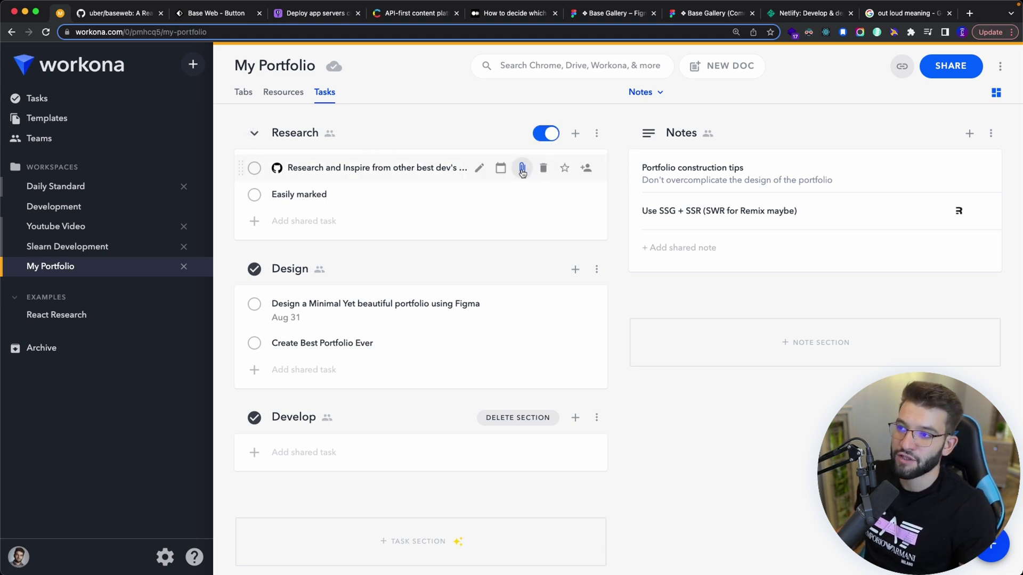
# Step: Give the 'Research and Inspire from other best dev's portfolios' task an August 31, 2022 due date
pyautogui.click(504, 168)
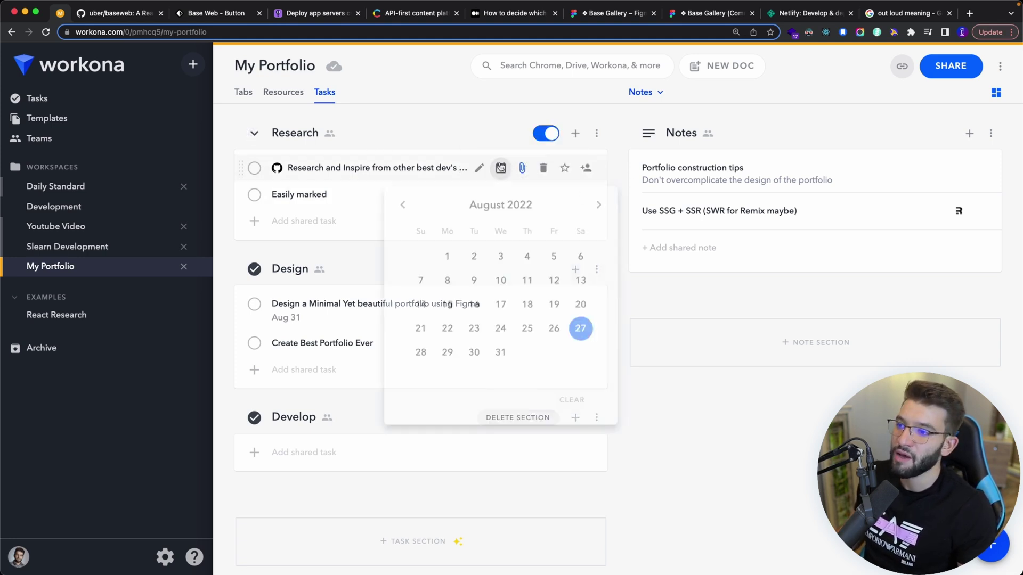
pyautogui.click(501, 352)
pyautogui.click(703, 420)
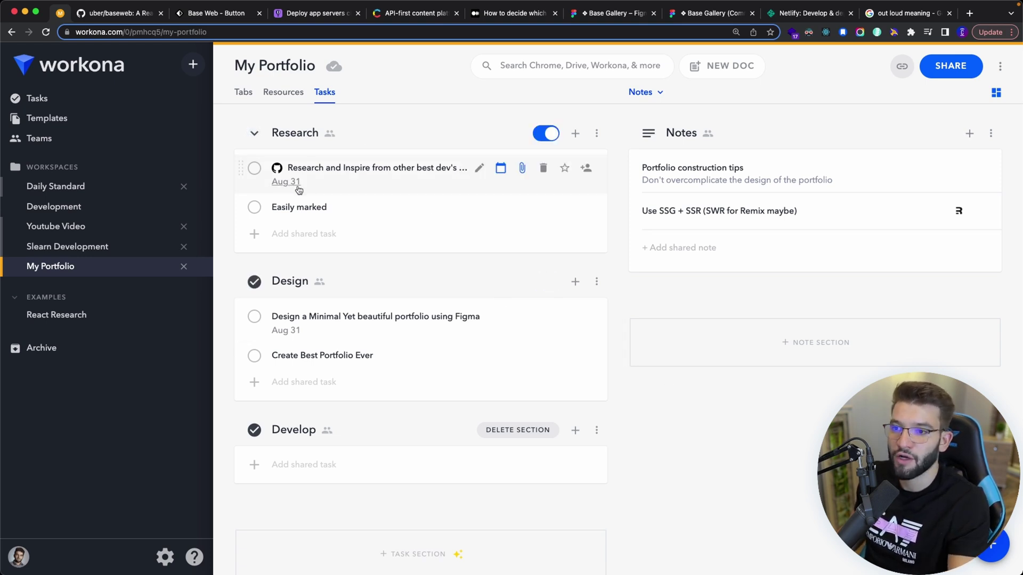
# Step: Open the Remix vs Next.js article attached to the Use SSG + SSR note, then return to My Portfolio
pyautogui.click(676, 180)
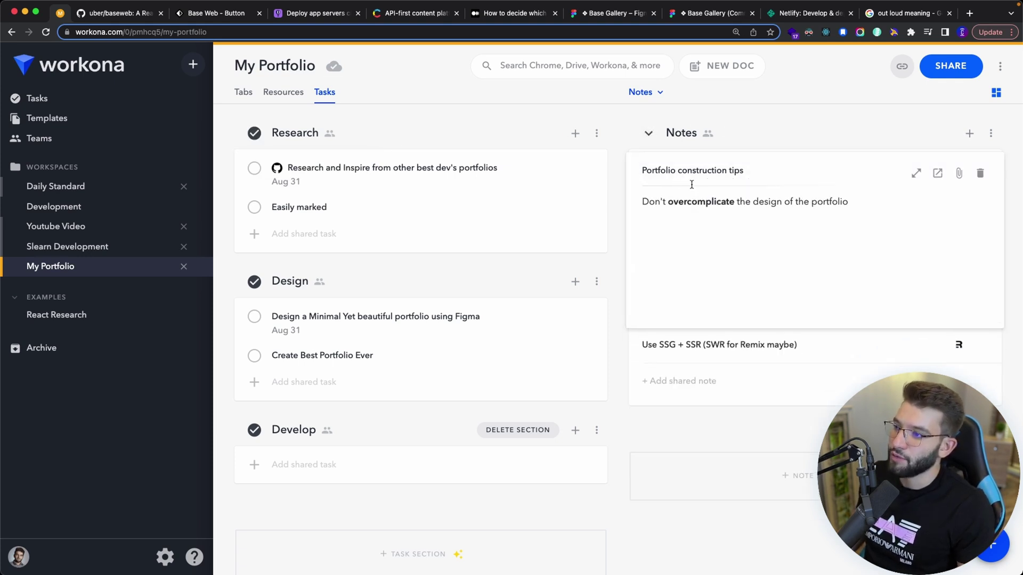
pyautogui.click(708, 346)
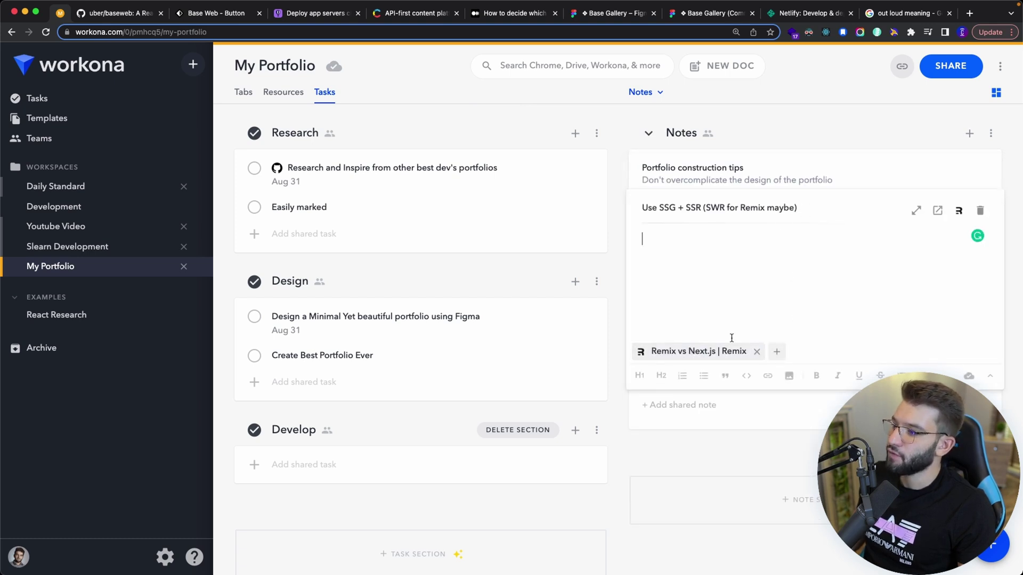
pyautogui.click(668, 350)
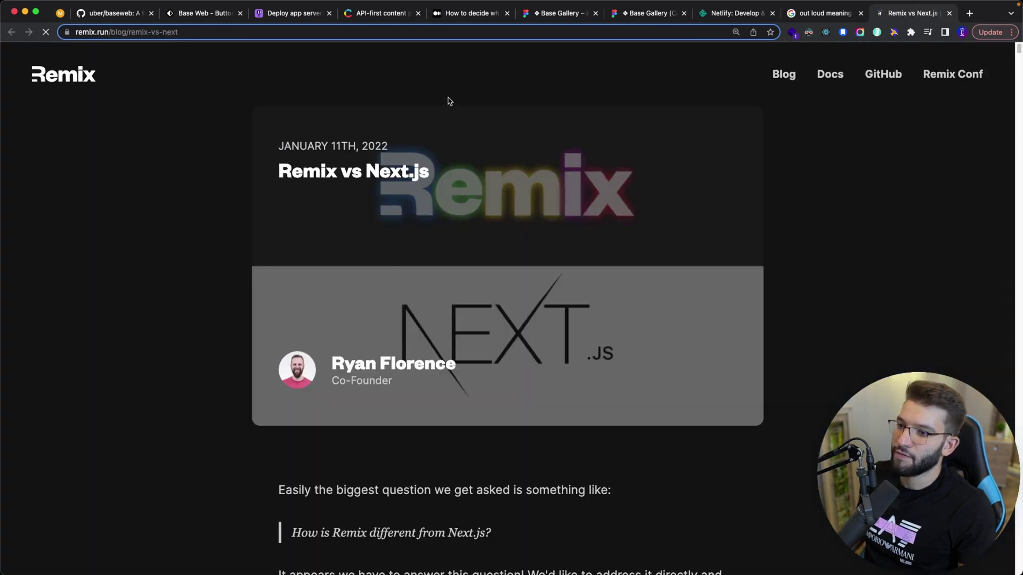
pyautogui.scroll(-7, 308, 260)
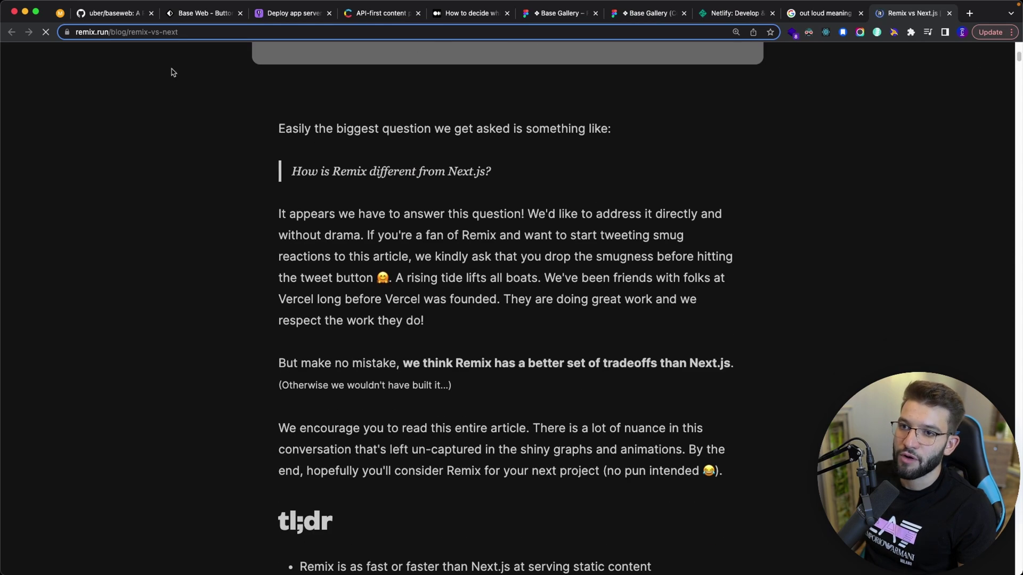
pyautogui.click(60, 12)
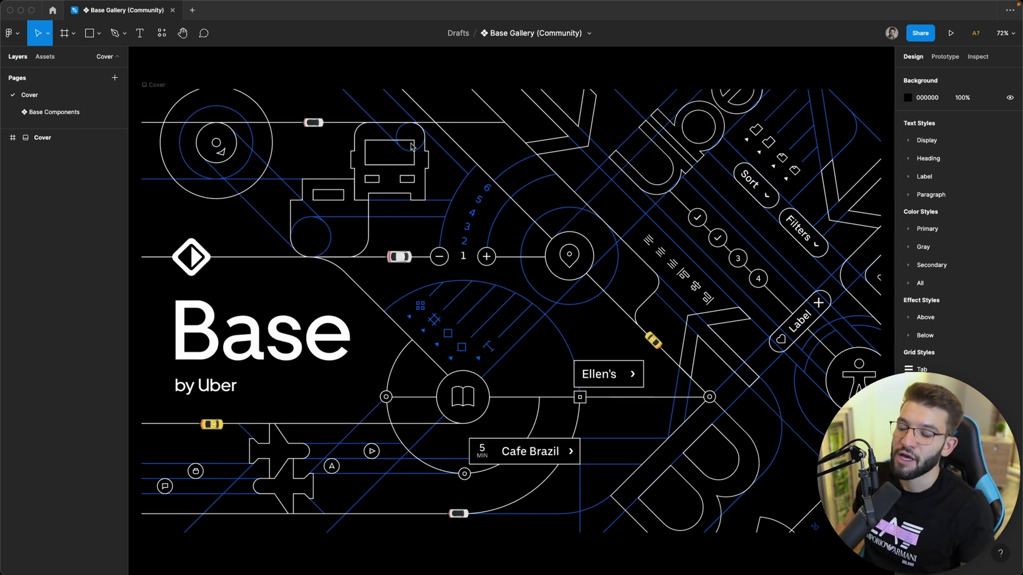
# Step: Open Mission Control with Ctrl+Up and expand the six desktop thumbnails
pyautogui.hotkey('ctrl', 'Up')
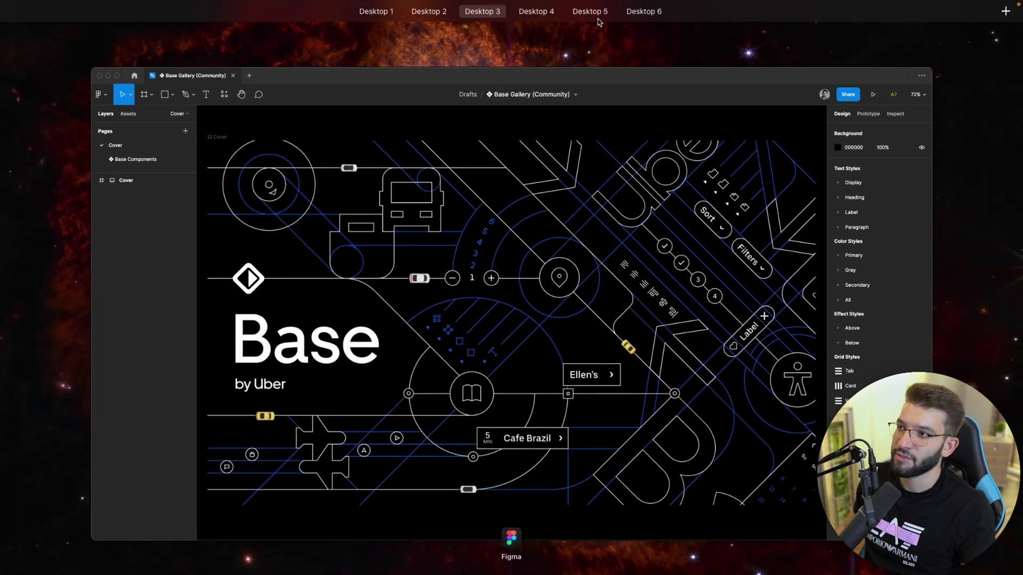
pyautogui.moveTo(482, 12)
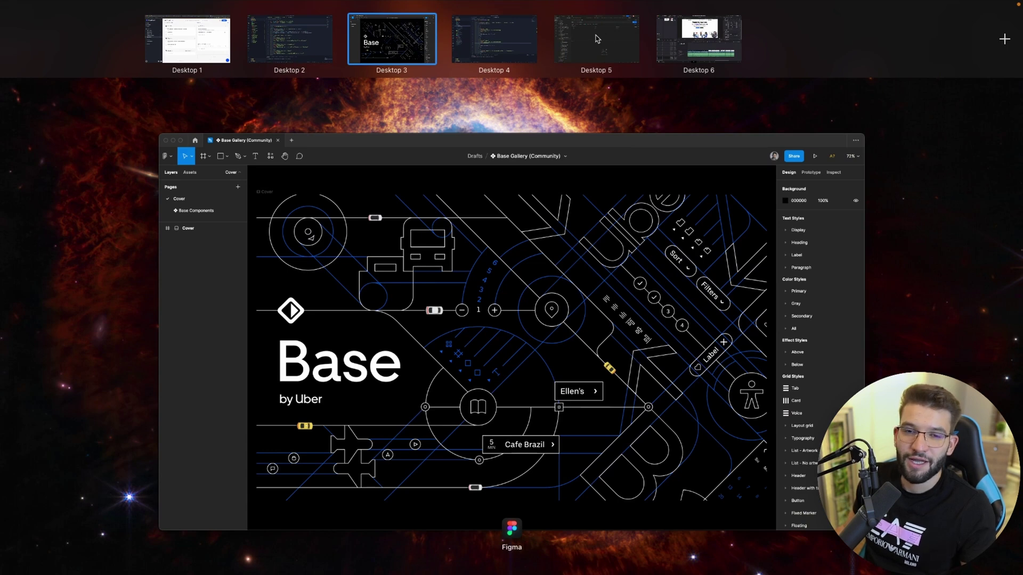
pyautogui.moveTo(599, 41)
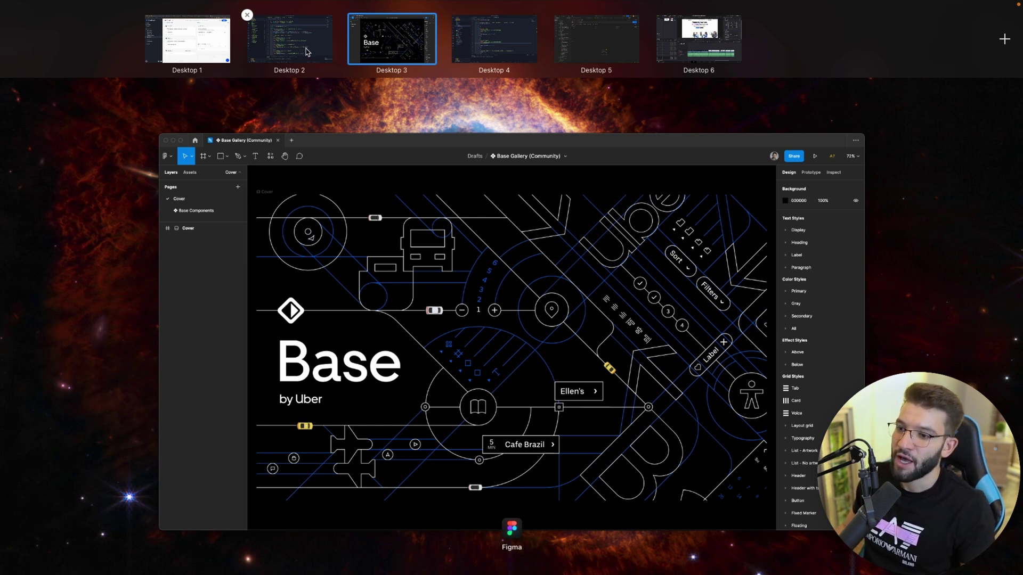
# Step: Step through the desktops from Workona to Postman, then open Mission Control on the VS Code Remix desktop
pyautogui.hotkey('ctrl', 'Left')
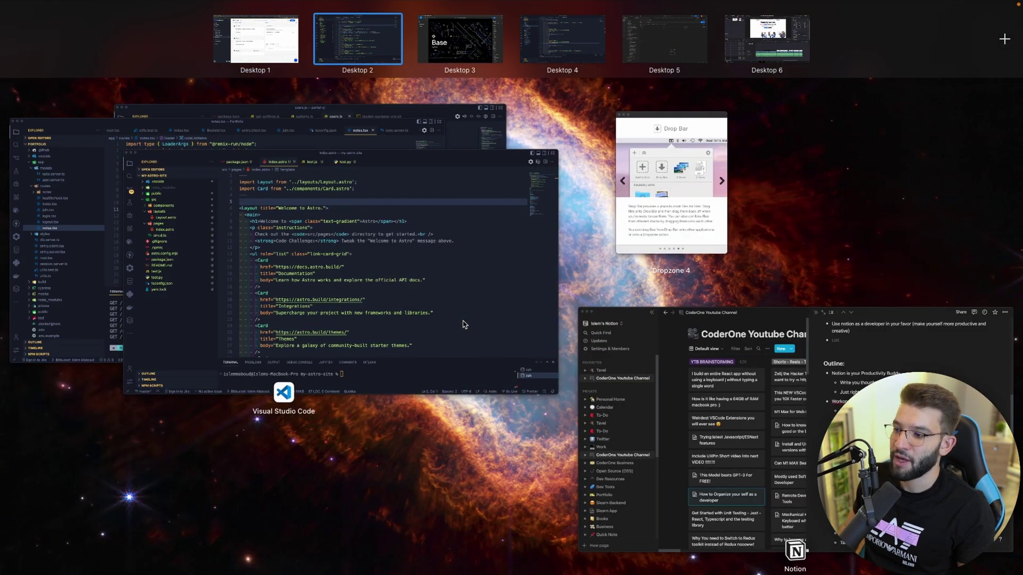
pyautogui.hotkey('ctrl', 'Left')
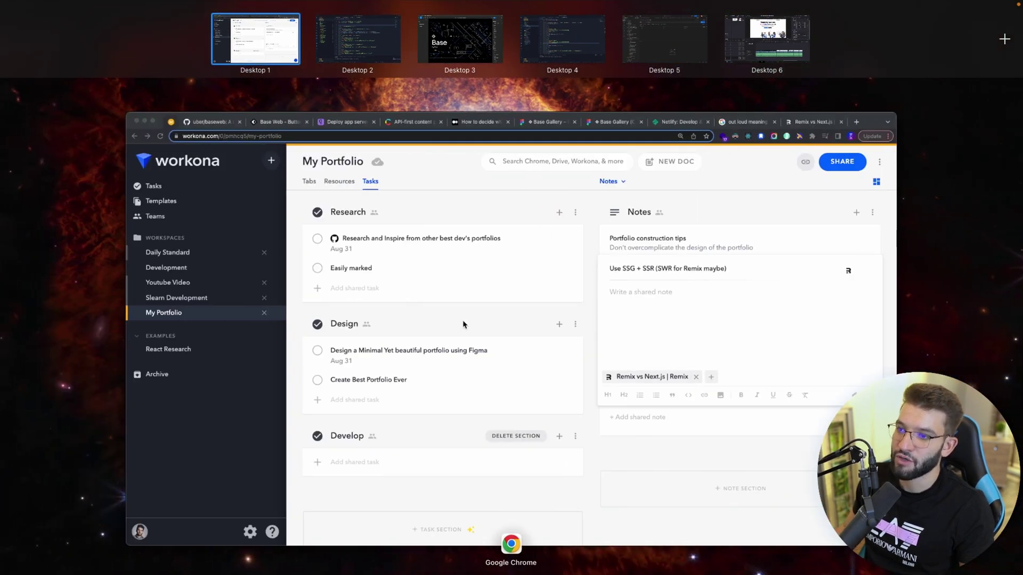
pyautogui.click(462, 324)
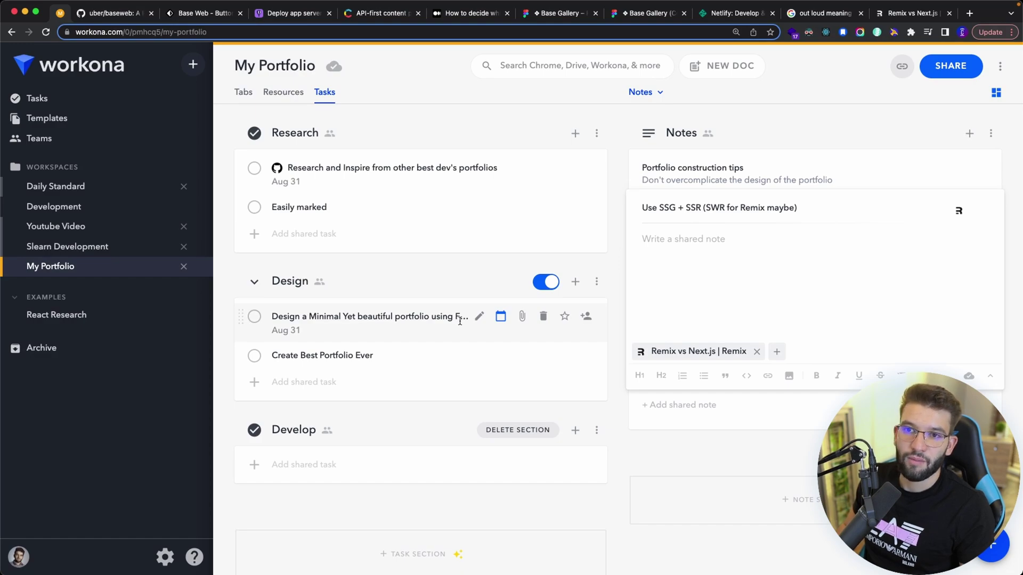
pyautogui.hotkey('ctrl', 'Right')
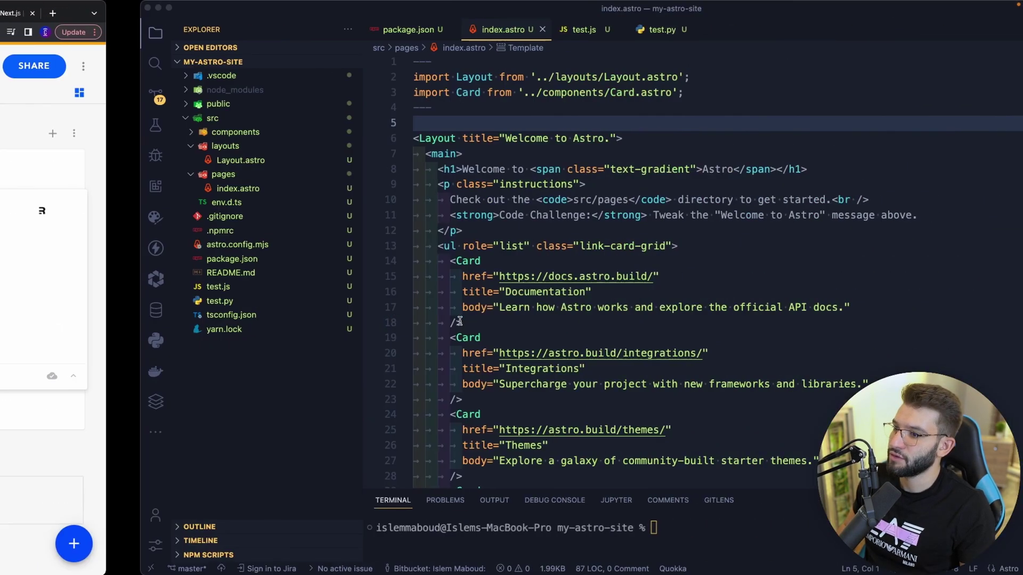
pyautogui.hotkey('ctrl', 'Right')
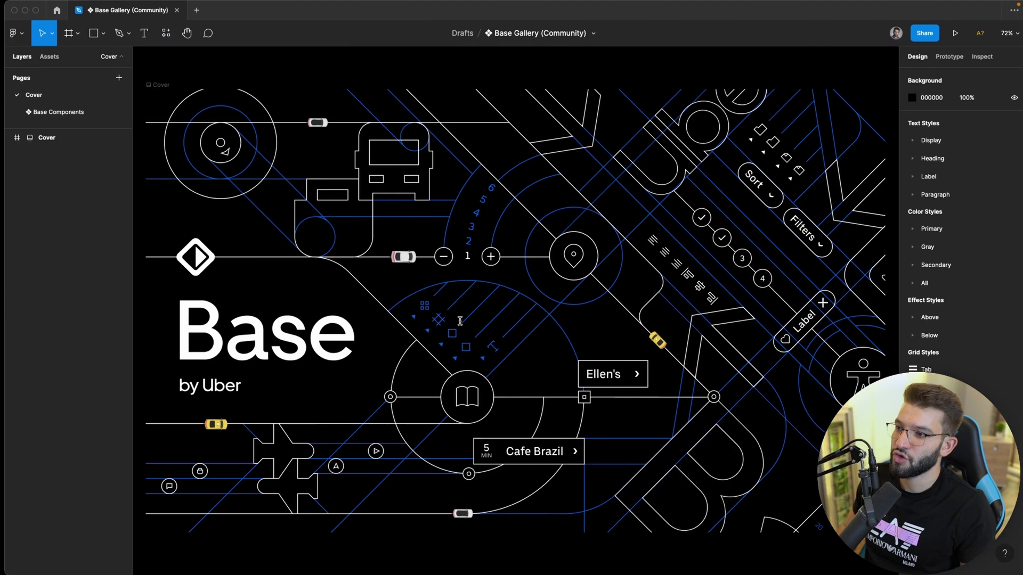
pyautogui.hotkey('ctrl', 'Right')
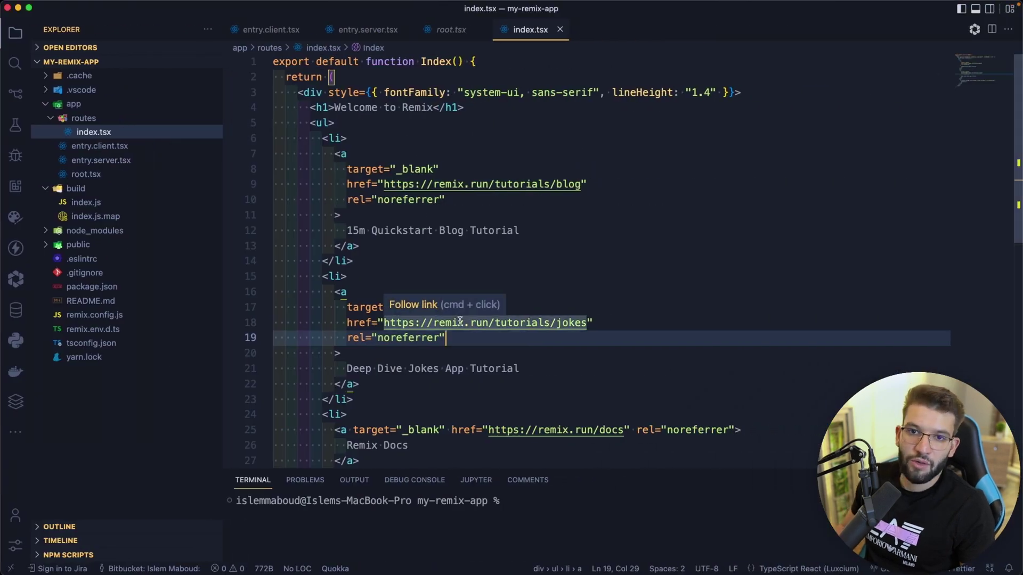
pyautogui.hotkey('ctrl', 'Right')
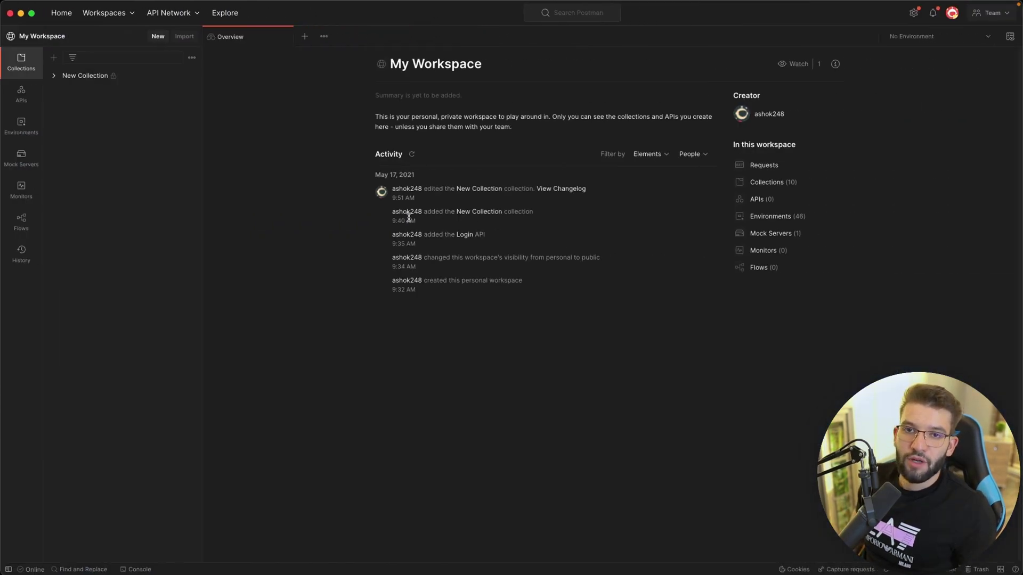
pyautogui.hotkey('ctrl', 'Left')
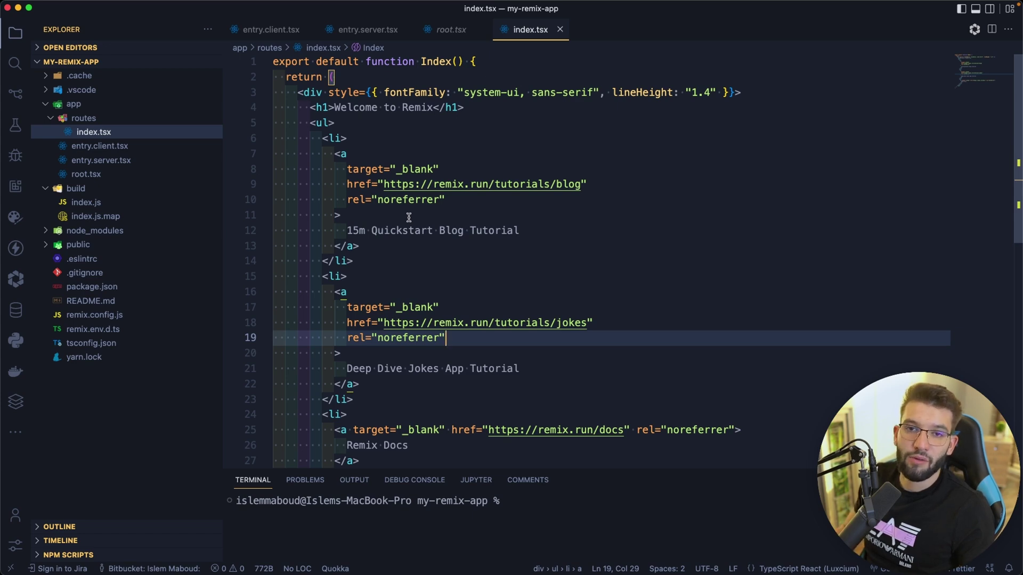
pyautogui.hotkey('ctrl', 'Up')
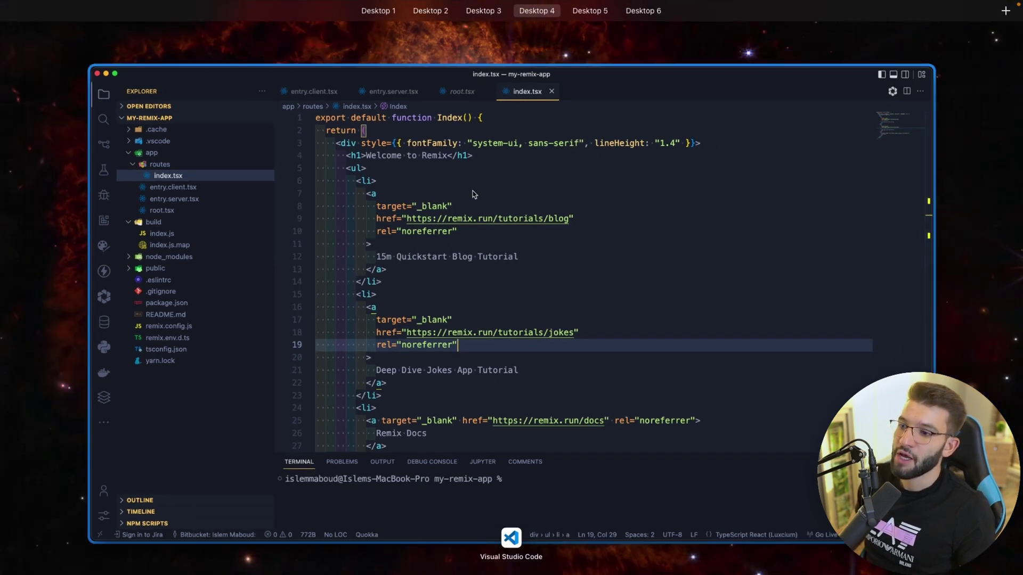
# Step: Try moving the VS Code window to another desktop, then add an empty desktop after Desktop 6
pyautogui.moveTo(565, 16)
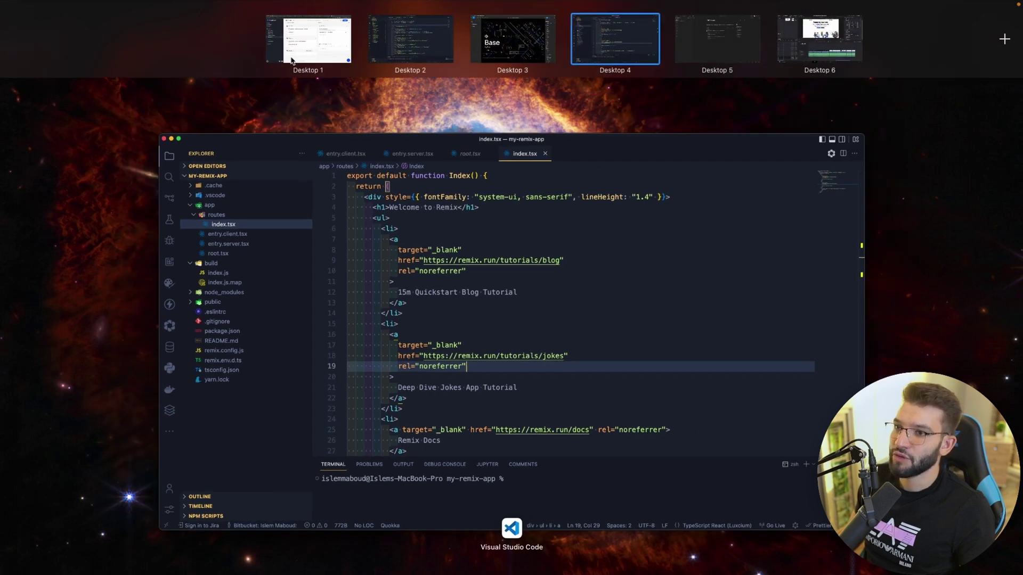
pyautogui.moveTo(488, 224); pyautogui.dragTo(505, 278)
pyautogui.click(1004, 39)
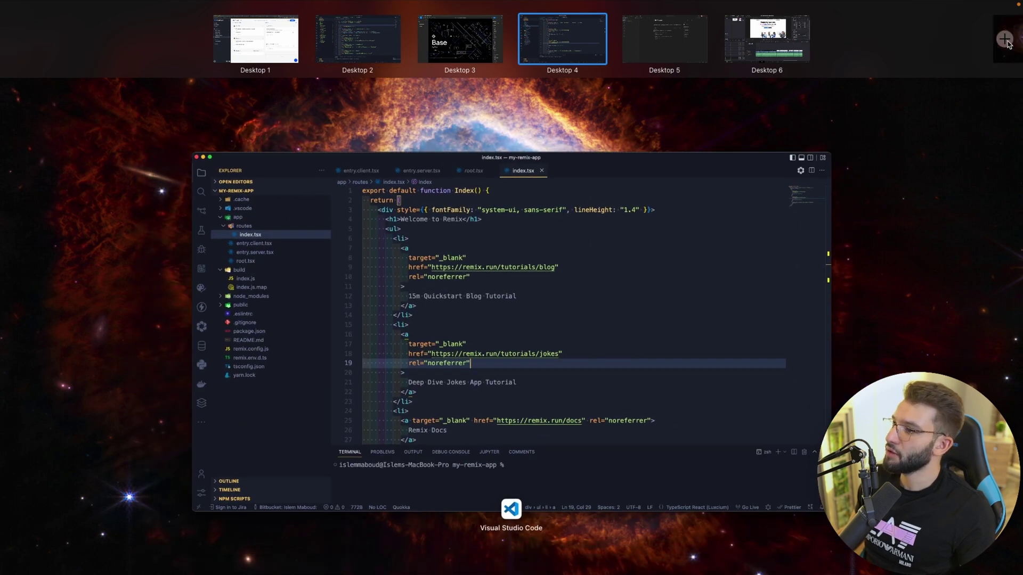